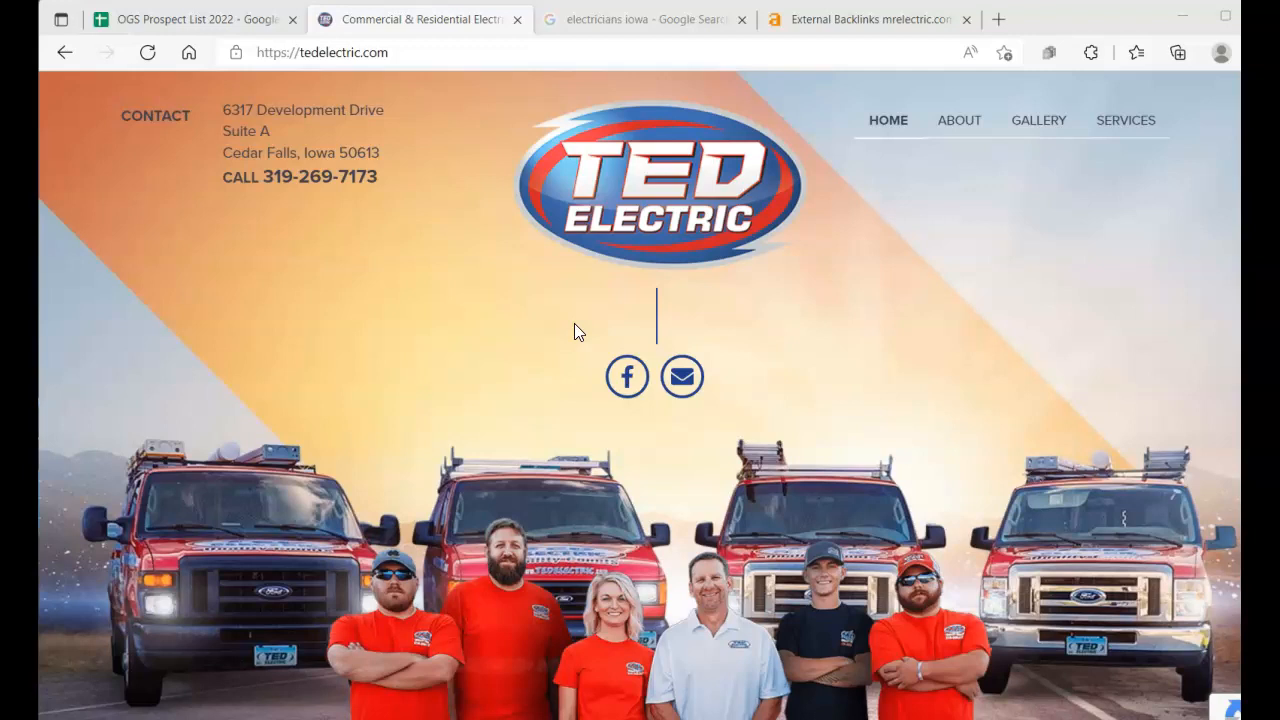
# Review the Ted Electric homepage from the top banner through the services, appointment form and customer review sections
pyautogui.scroll(-2, 505, 347)
pyautogui.scroll(2, 500, 363)
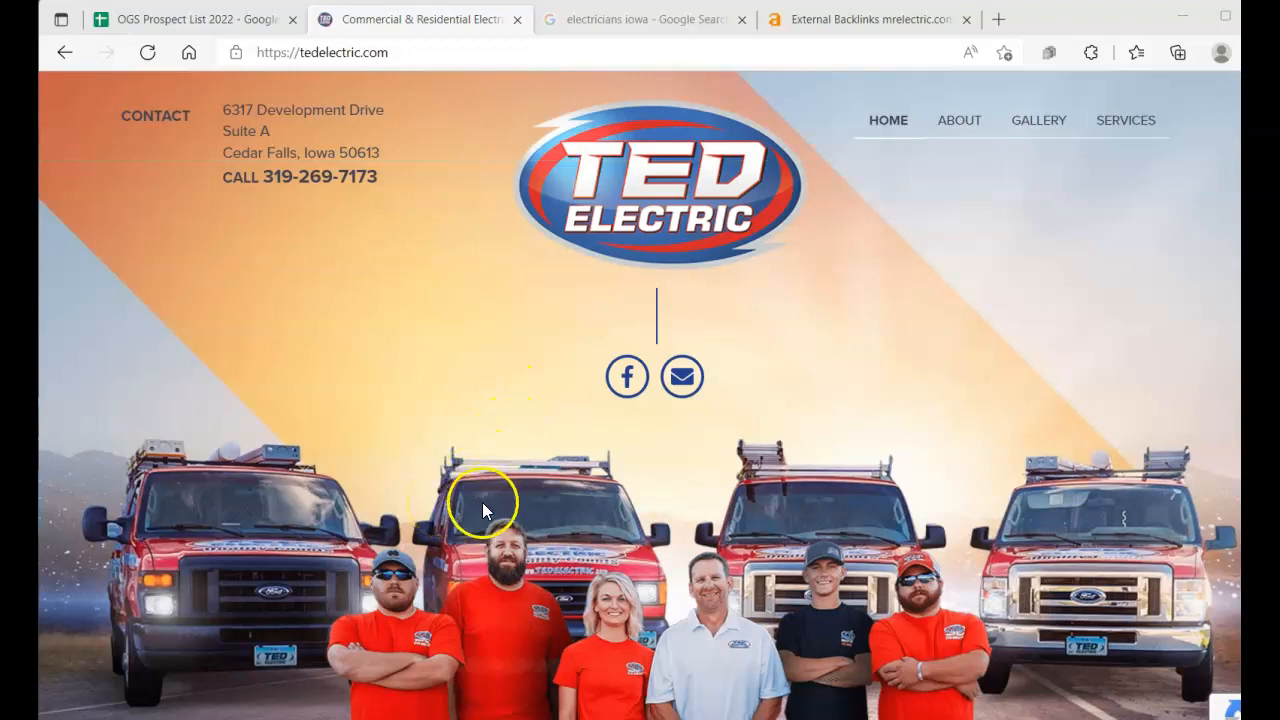
pyautogui.scroll(-1, 450, 393)
pyautogui.scroll(-5, 447, 392)
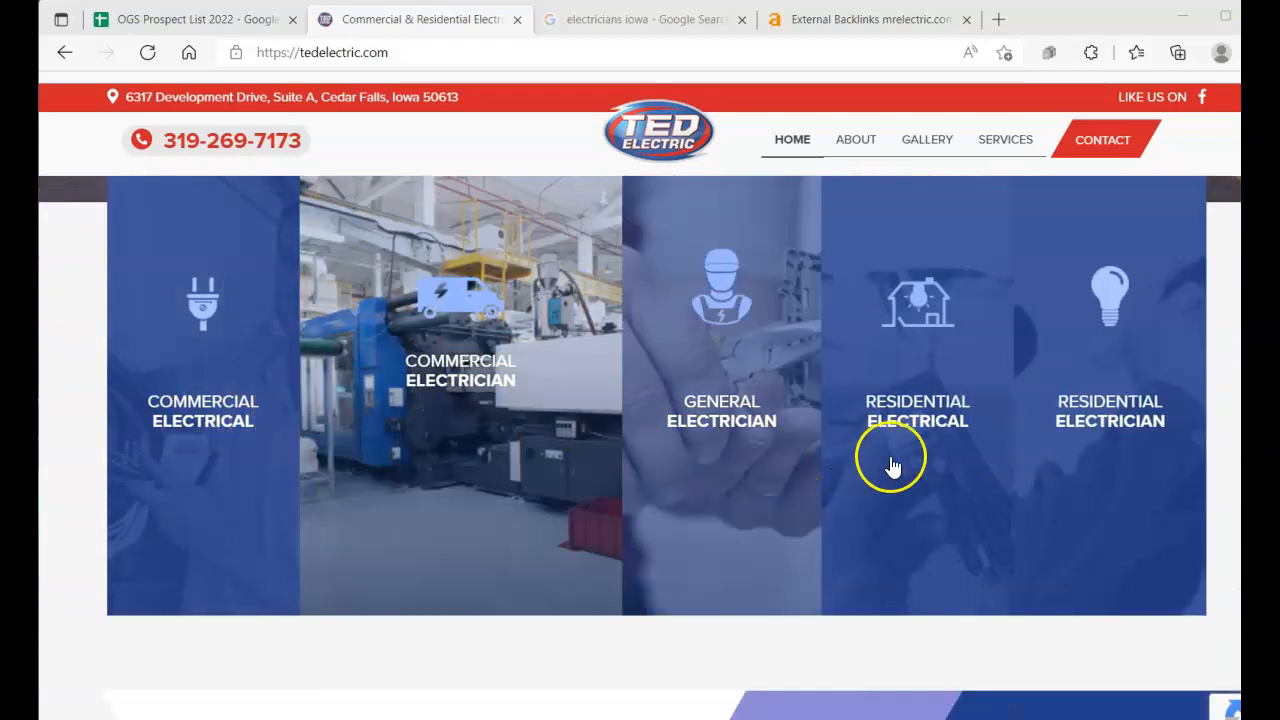
pyautogui.scroll(-7, 510, 541)
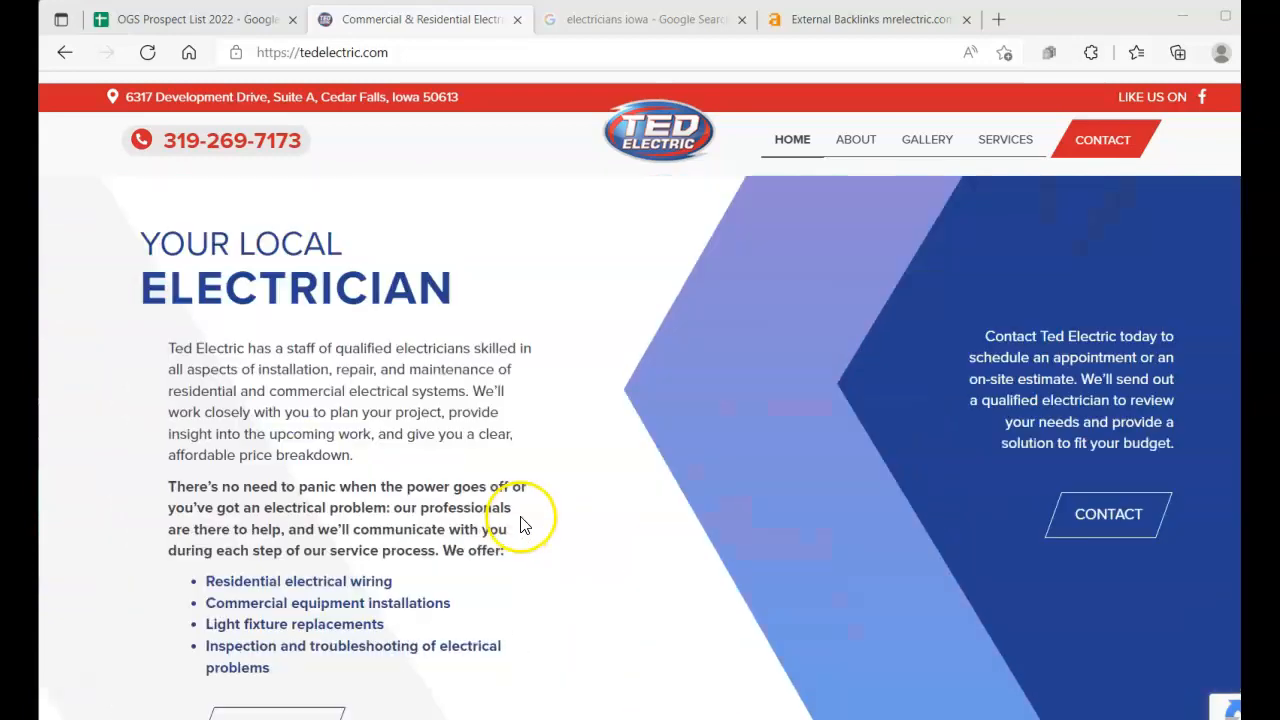
pyautogui.scroll(-12, 512, 545)
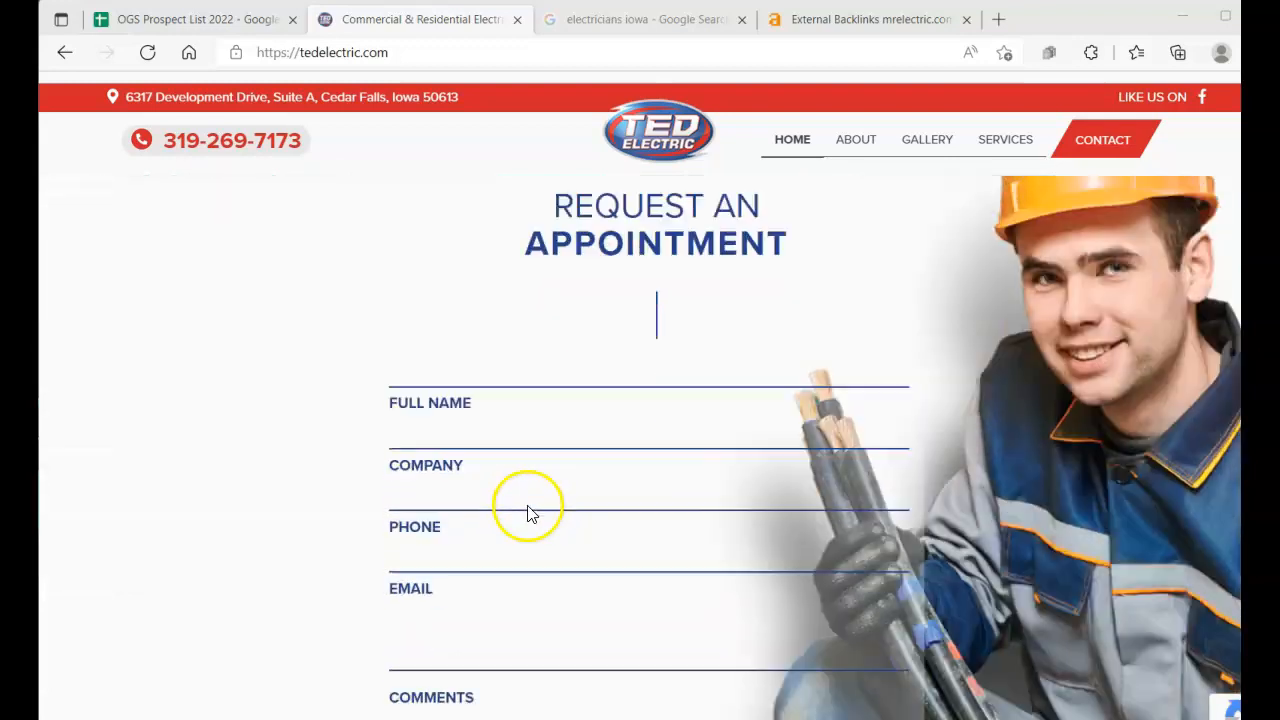
pyautogui.scroll(-5, 495, 515)
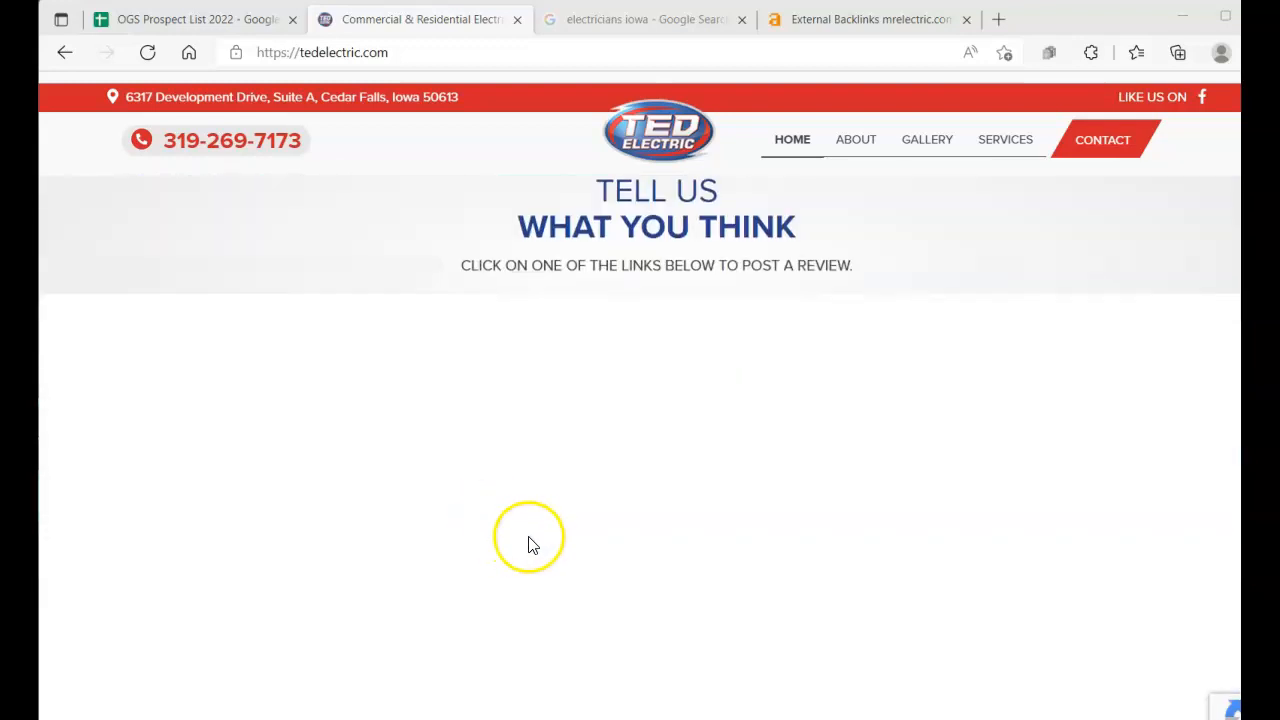
pyautogui.scroll(8, 523, 543)
pyautogui.scroll(15, 560, 535)
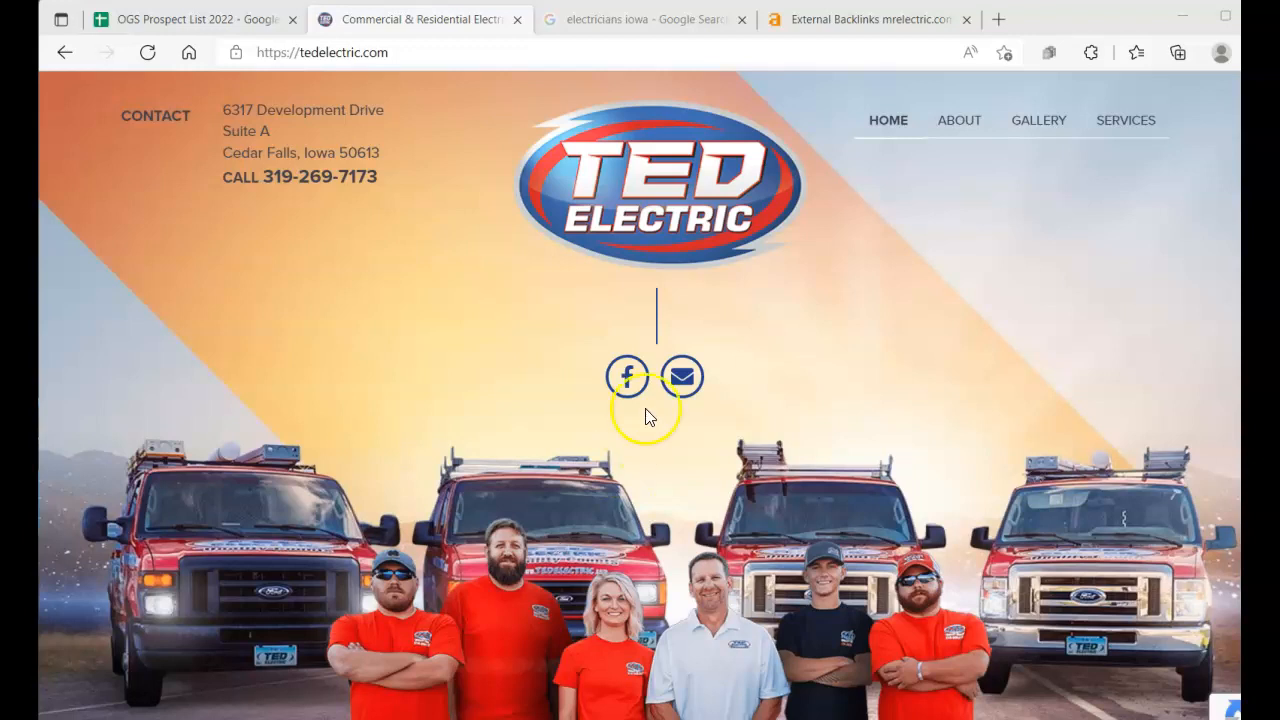
# Copy the tedelectric.com address and load the site's overview in Ahrefs Site Explorer
pyautogui.click(216, 67)
pyautogui.click(370, 64)
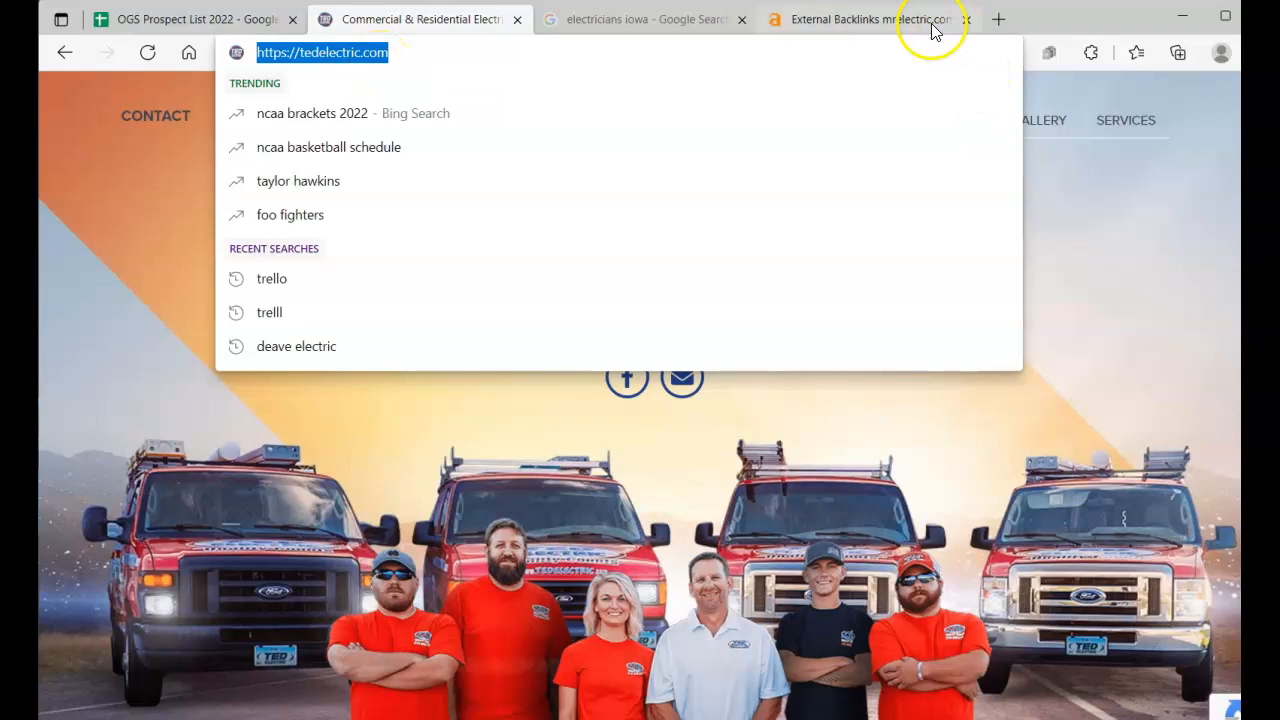
pyautogui.click(856, 28)
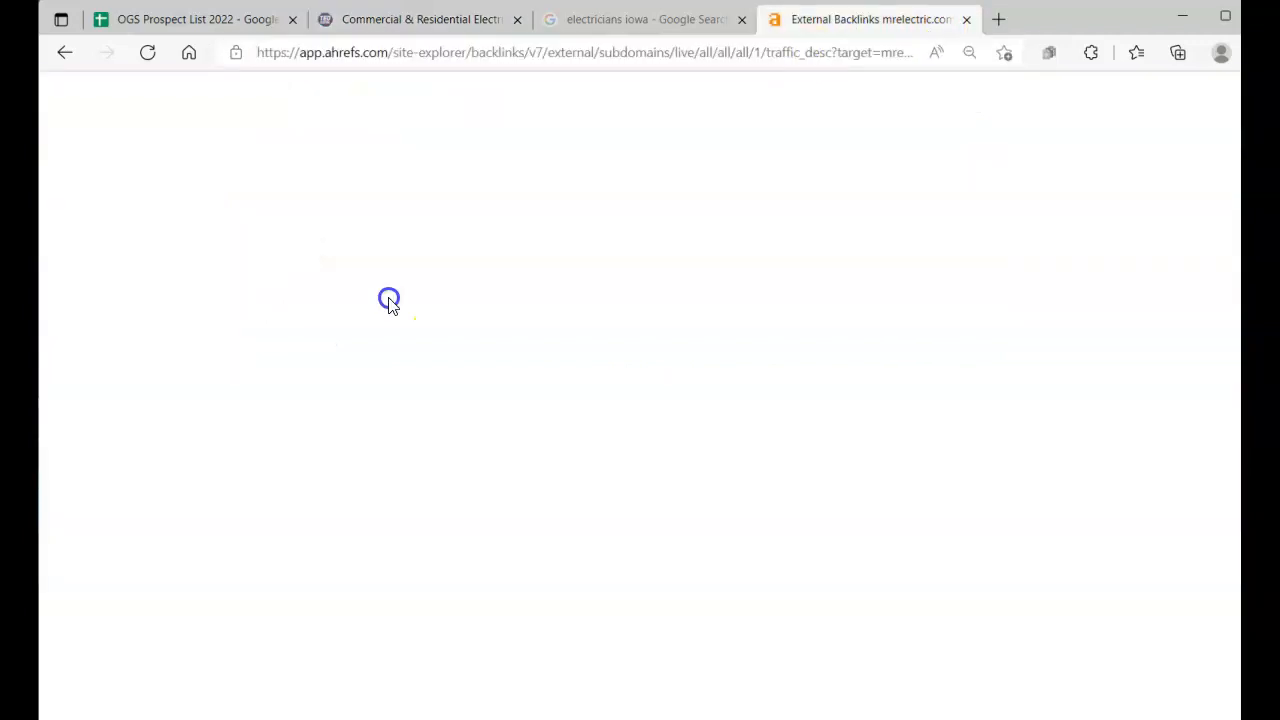
pyautogui.click(65, 193)
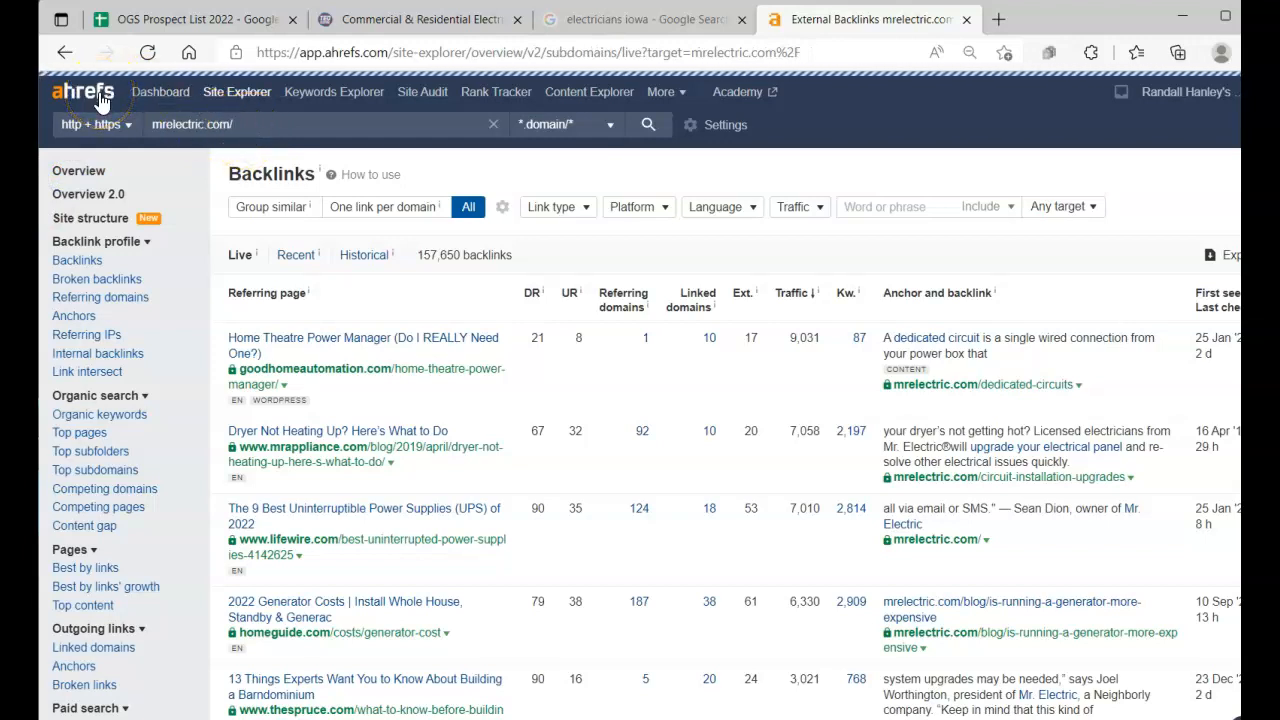
pyautogui.click(299, 130)
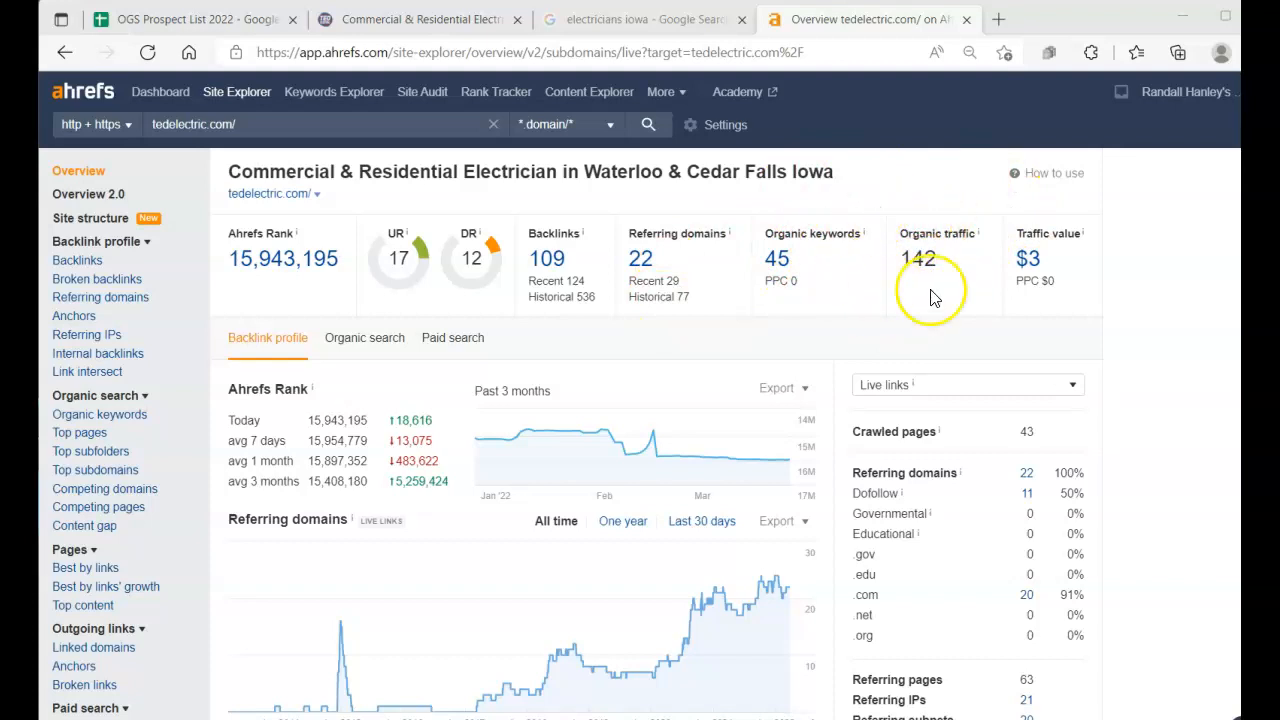
# Open the organic keywords report for tedelectric.com and examine the listed keywords, their search volumes and ranking positions
pyautogui.click(777, 262)
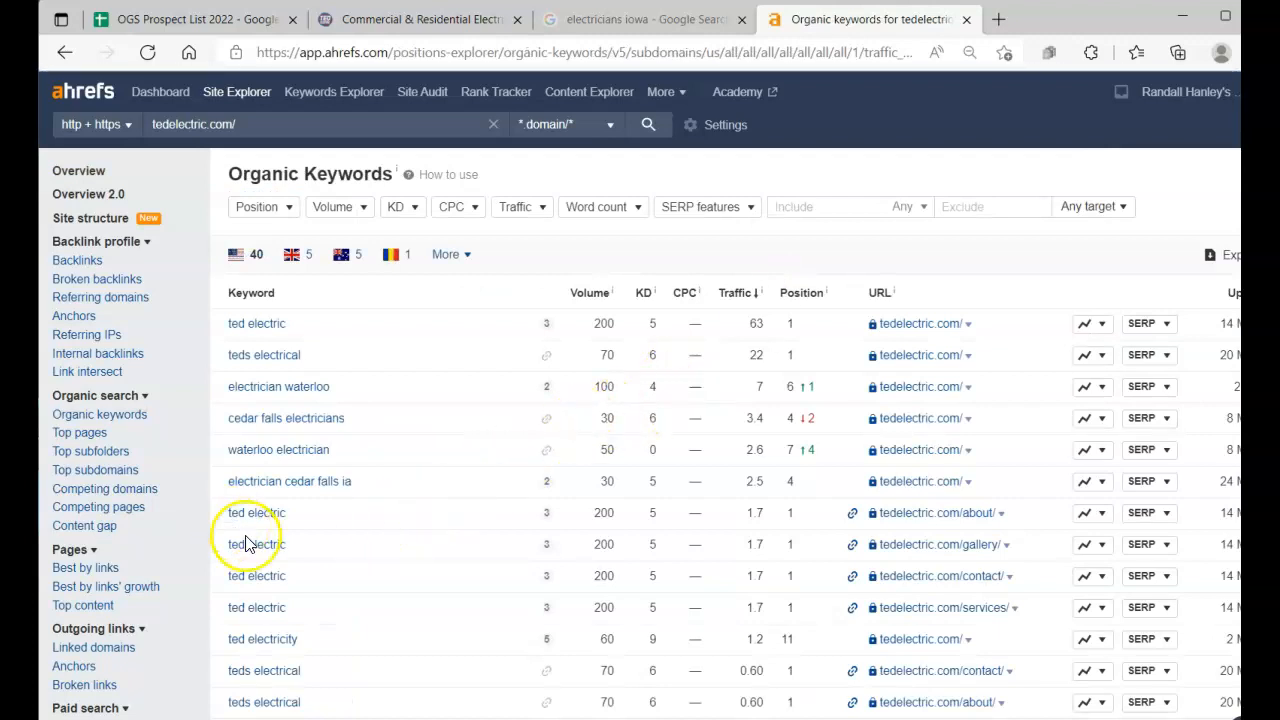
pyautogui.scroll(-1, 318, 490)
pyautogui.scroll(-2, 312, 540)
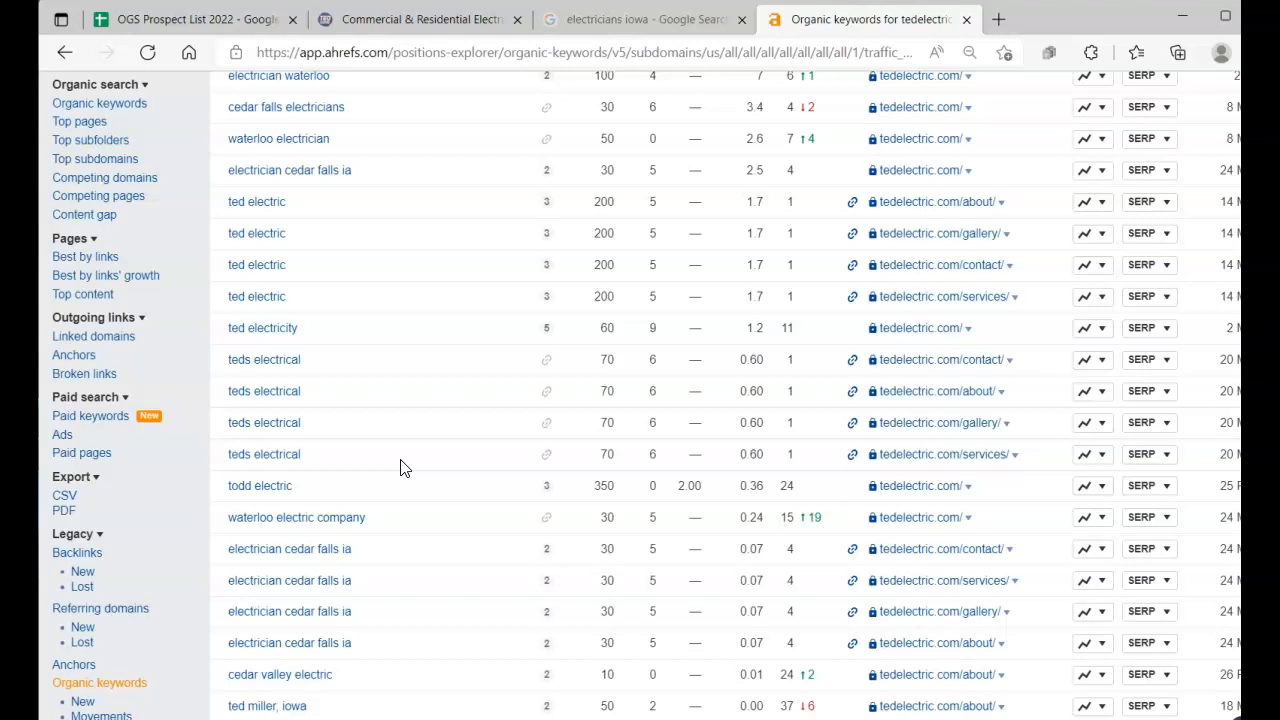
pyautogui.scroll(-1, 425, 540)
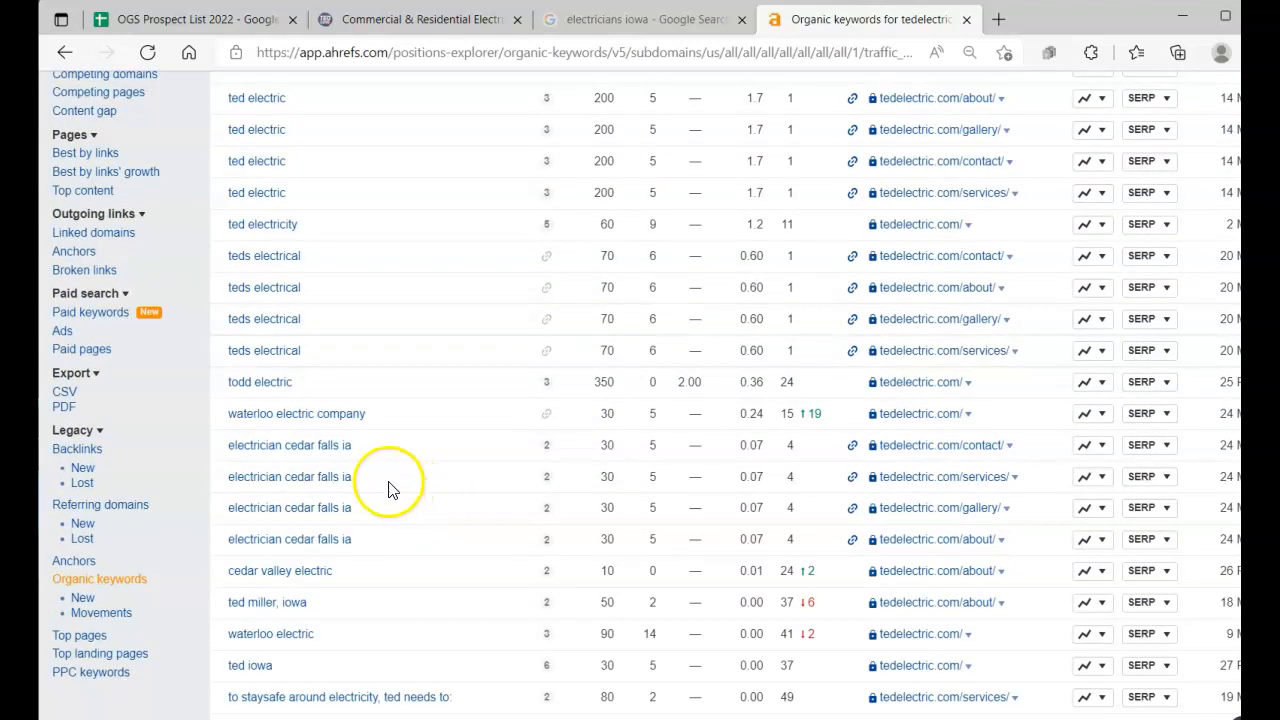
pyautogui.moveTo(806, 440); pyautogui.dragTo(751, 451)
pyautogui.click(625, 465)
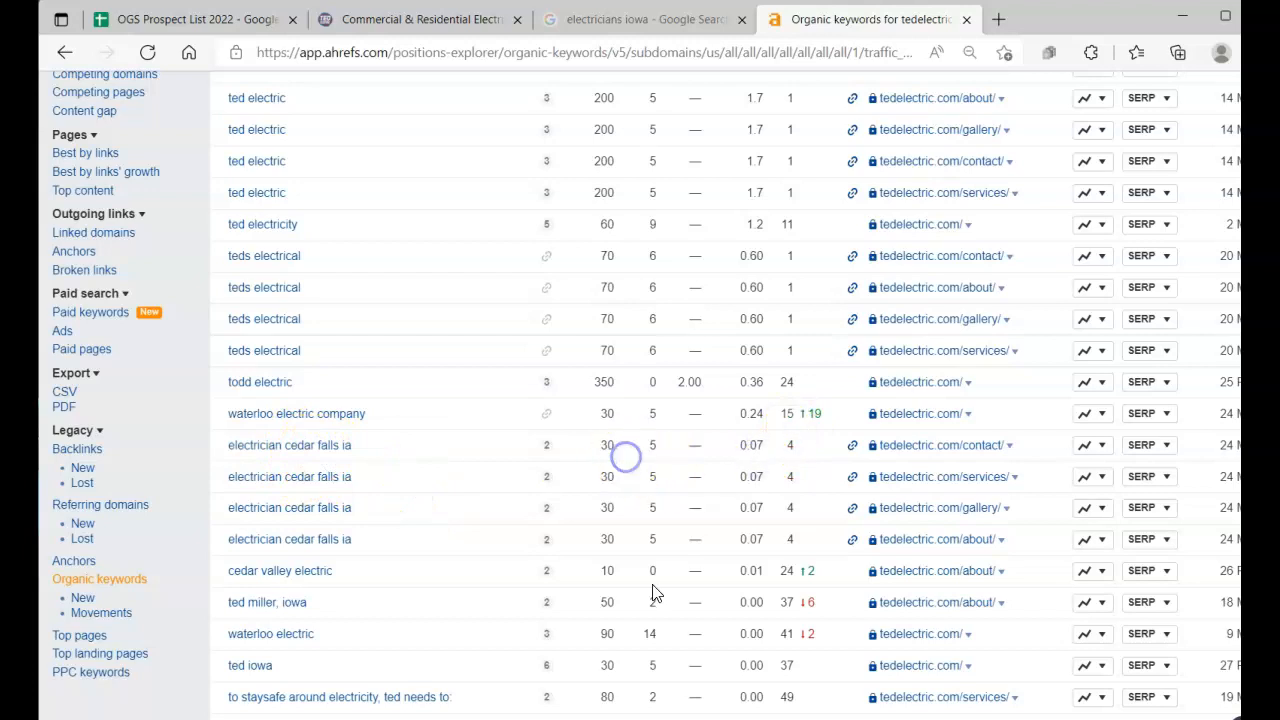
pyautogui.scroll(-1, 625, 460)
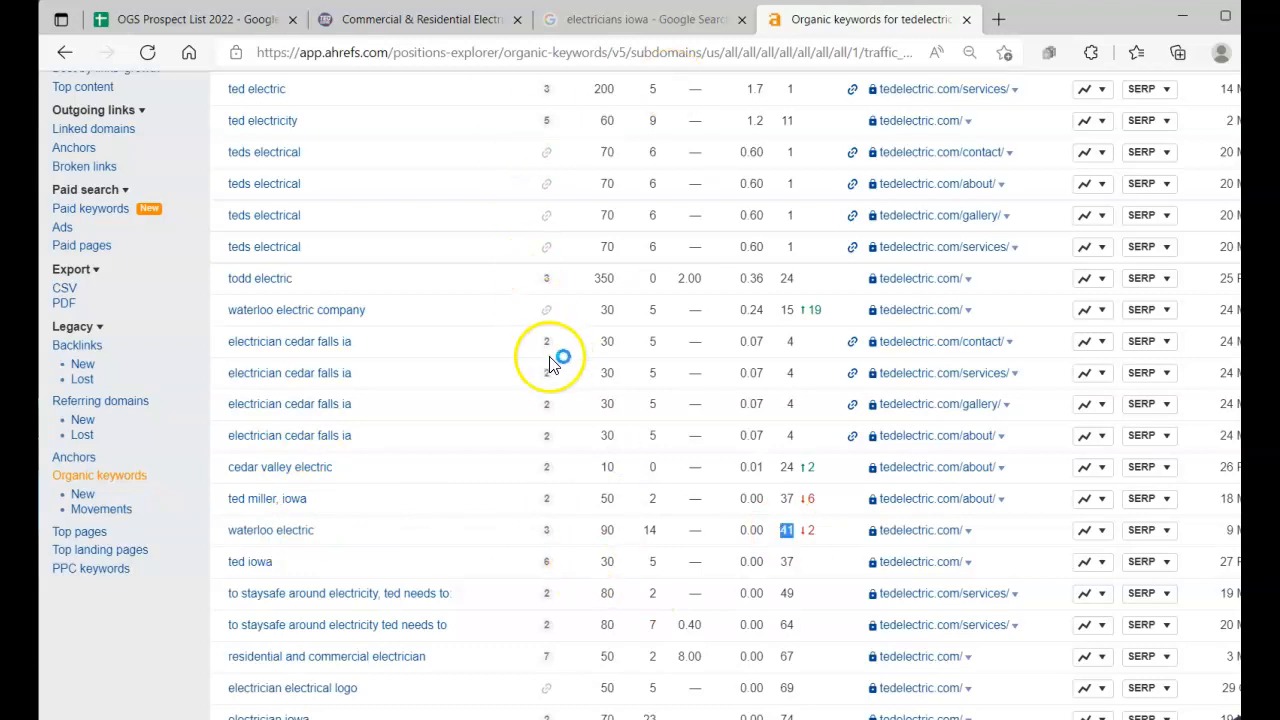
pyautogui.scroll(5, 563, 360)
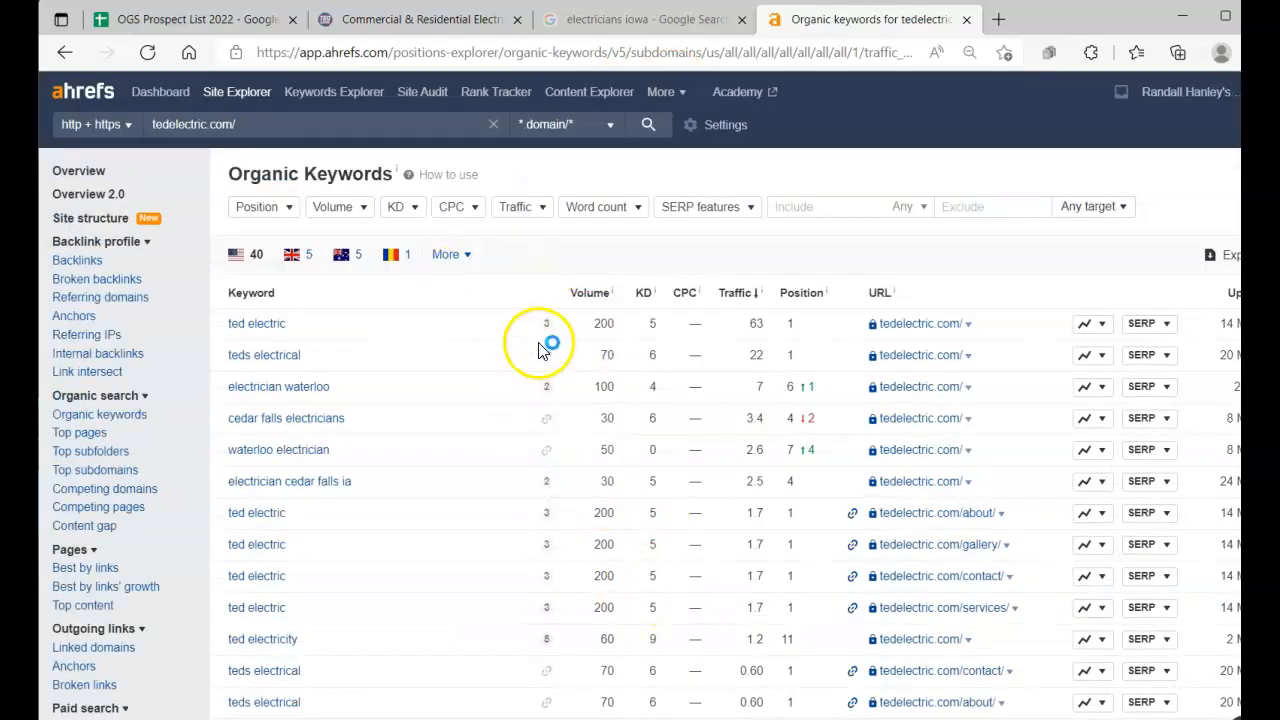
# Open the website of Mr. Electric of Central Iowa from the Google results for "electricians iowa"
pyautogui.click(619, 23)
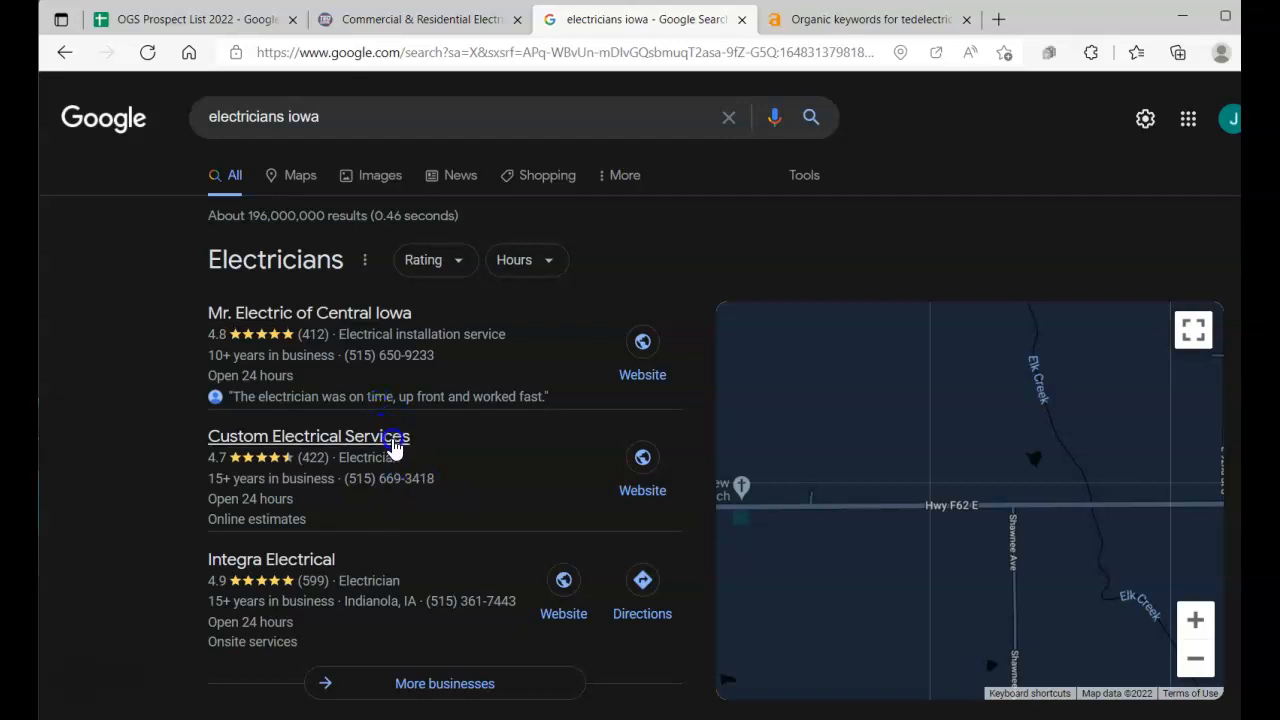
pyautogui.click(344, 320)
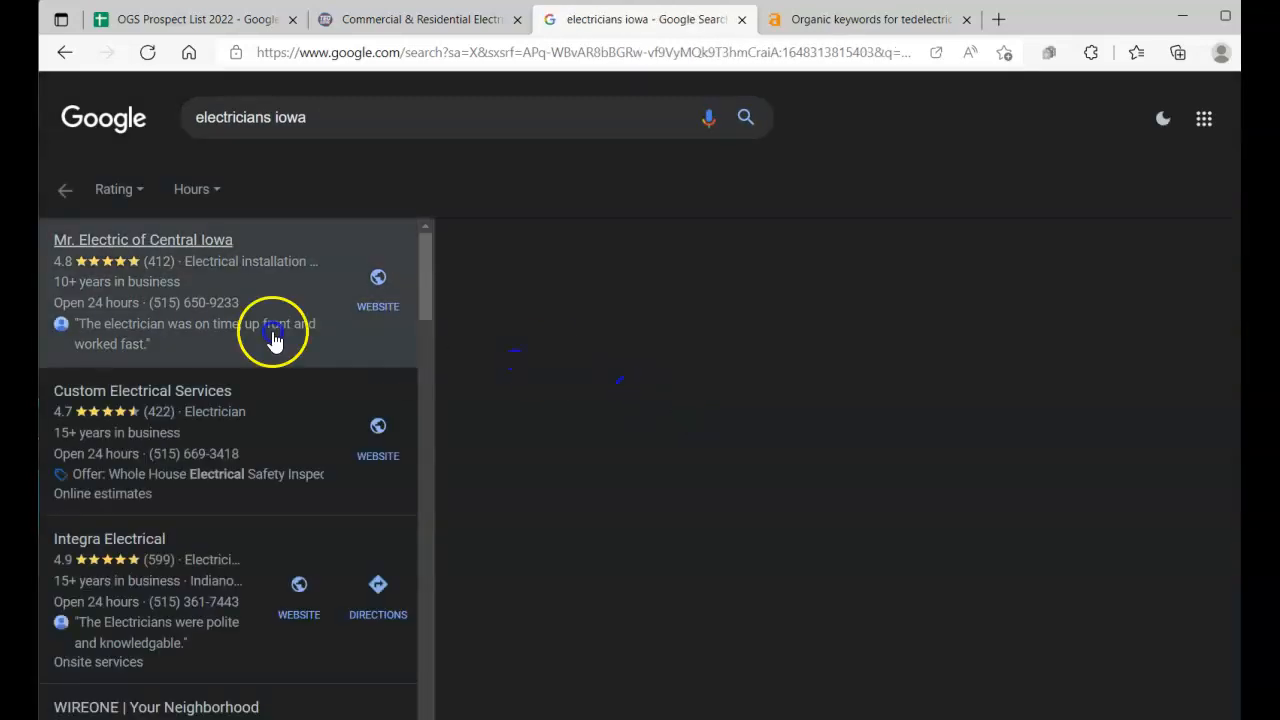
pyautogui.click(306, 286)
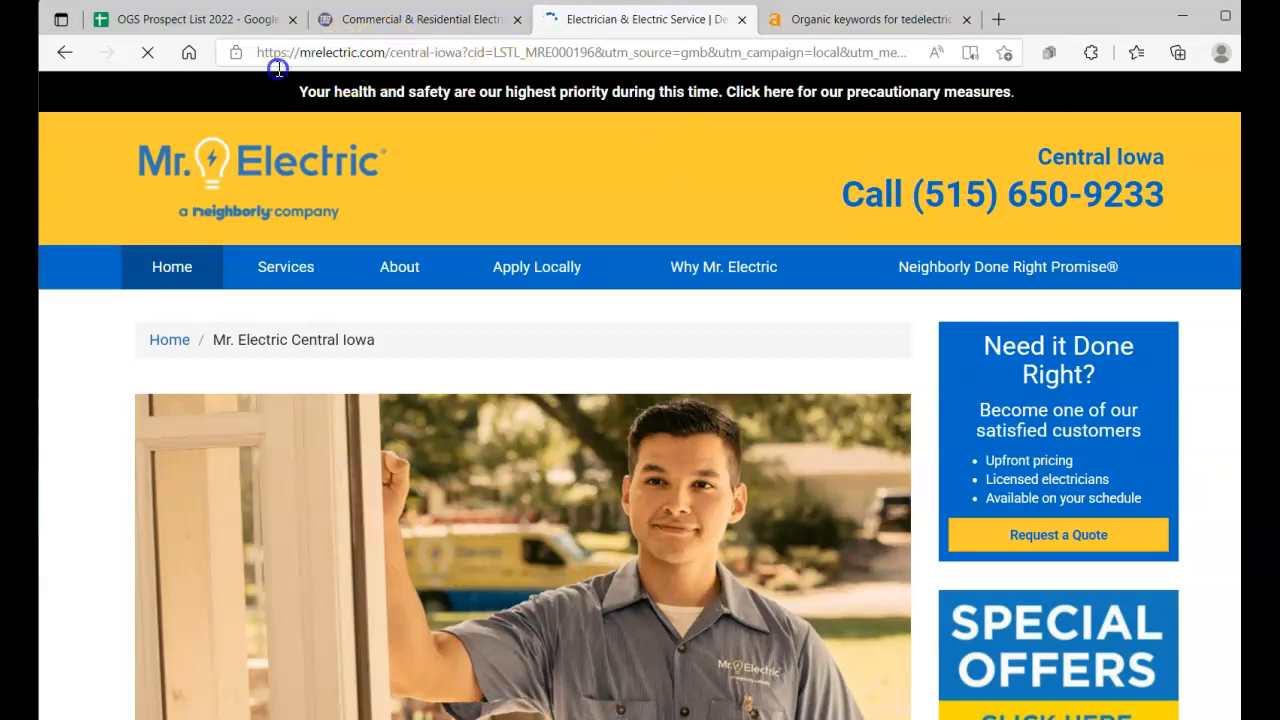
# Load the organic keywords of mrelectric.com in Ahrefs and highlight the search volumes for "lamp repair near me" and "240 volt outlet"
pyautogui.click(249, 59)
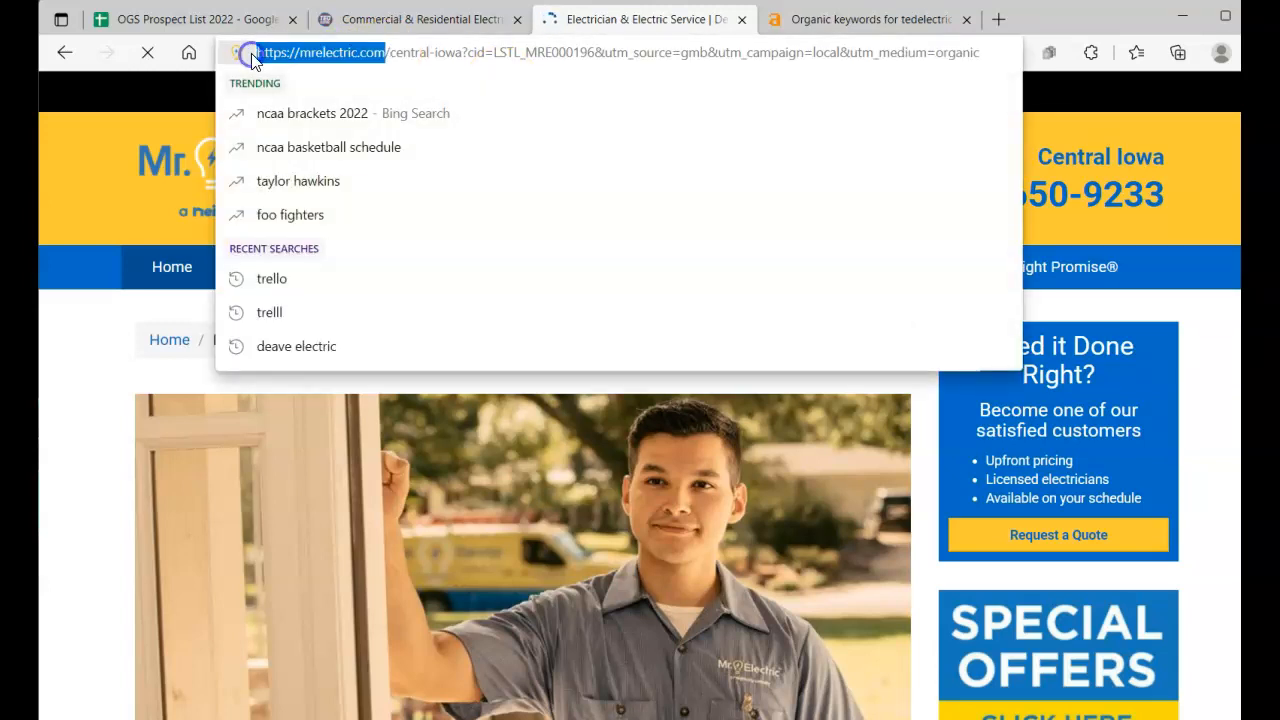
pyautogui.click(835, 28)
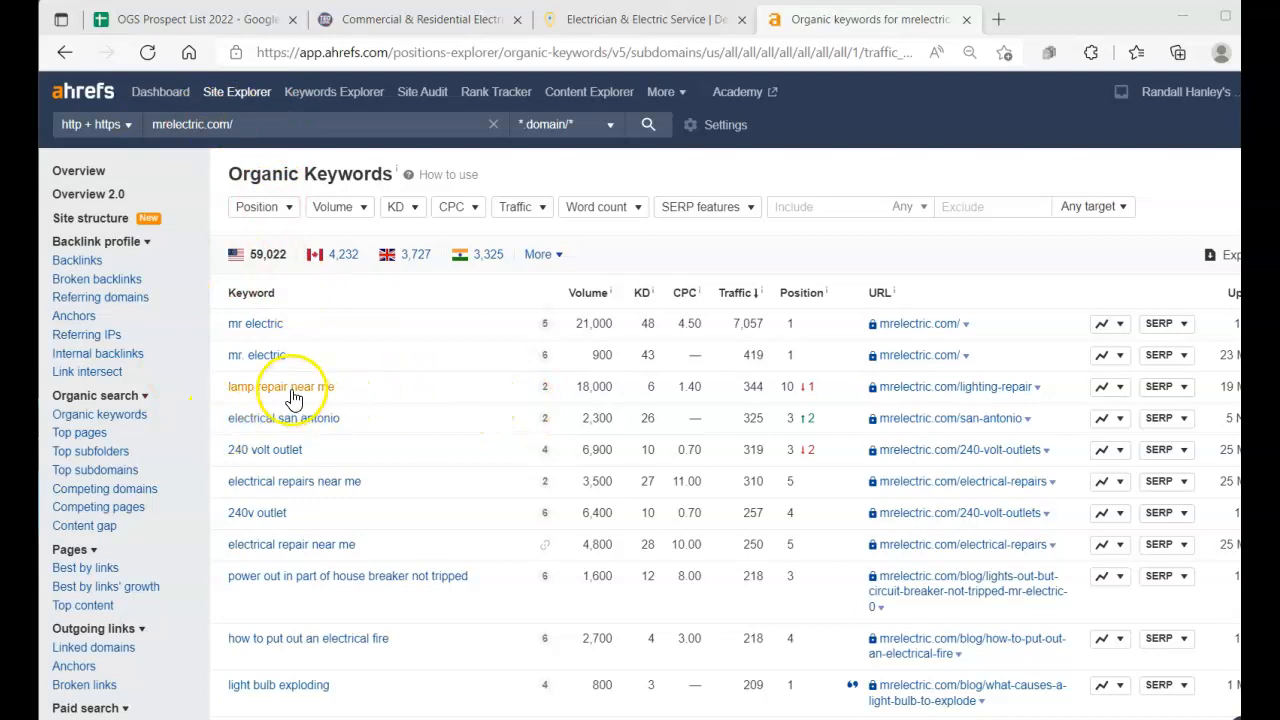
pyautogui.moveTo(572, 392); pyautogui.dragTo(615, 400)
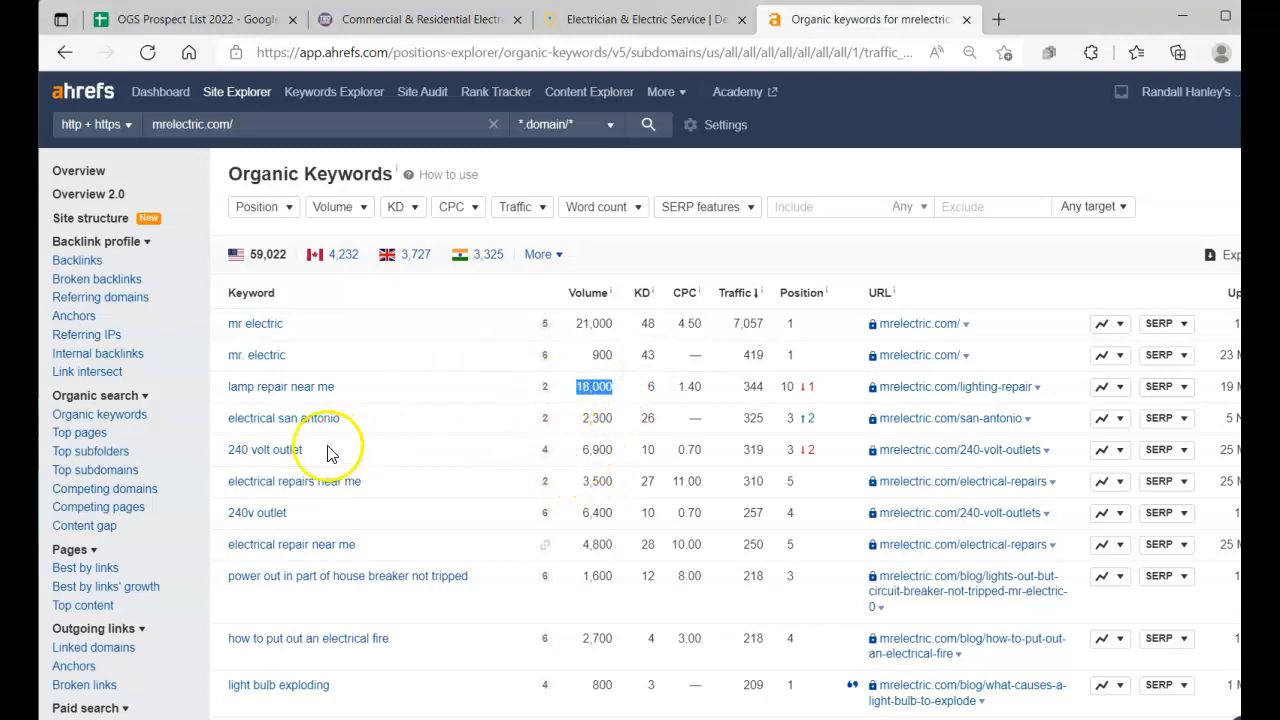
pyautogui.moveTo(582, 451); pyautogui.dragTo(612, 449)
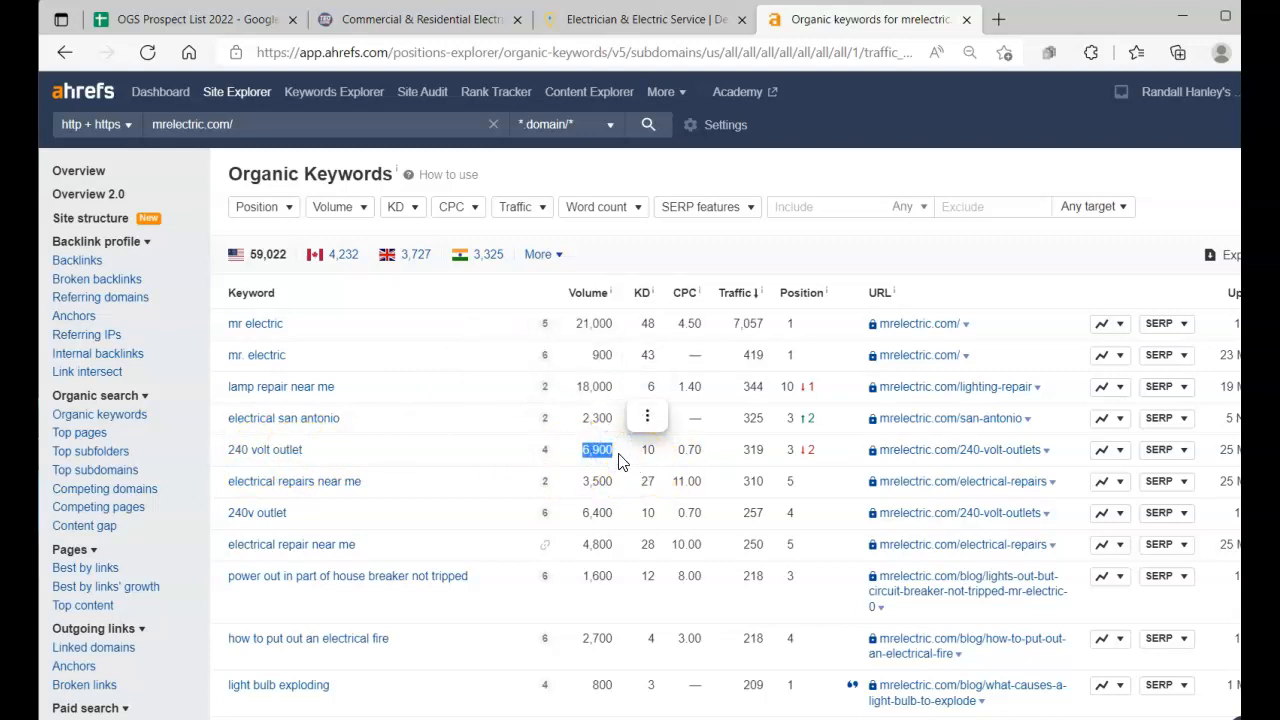
pyautogui.click(631, 449)
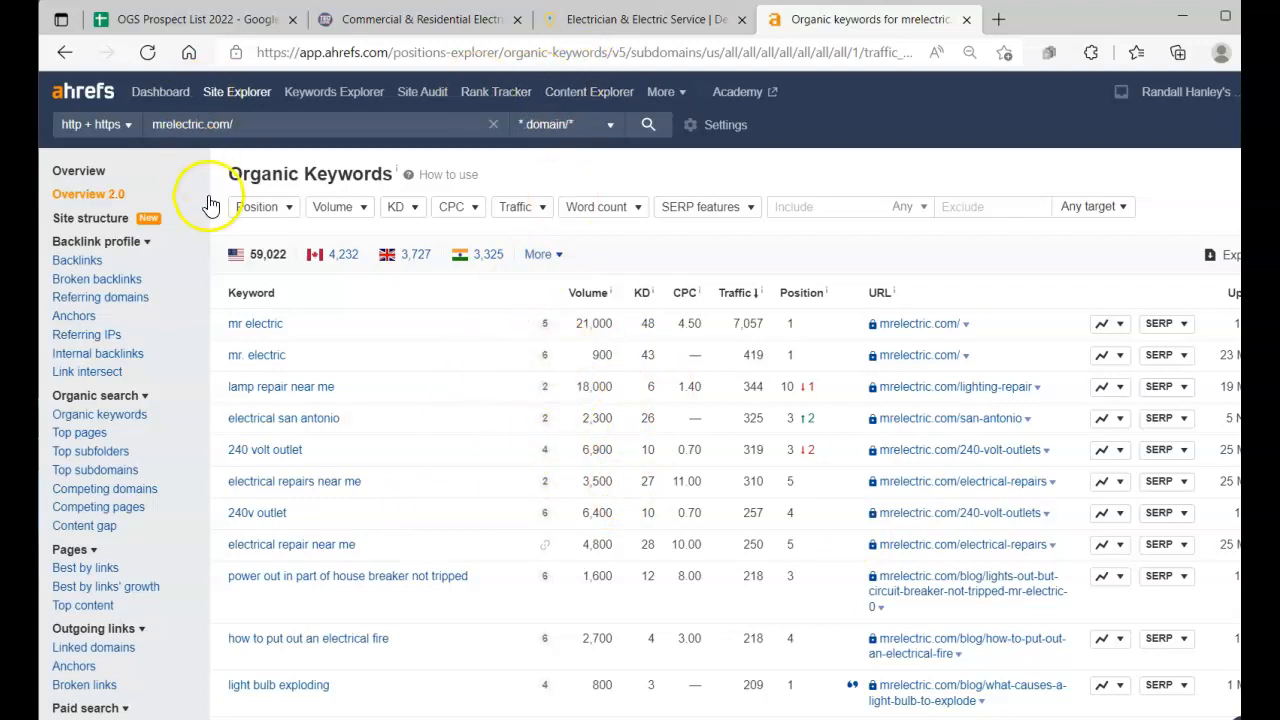
# Open the backlinks report for mrelectric.com from its site overview and examine the referring pages and their anchors
pyautogui.click(78, 171)
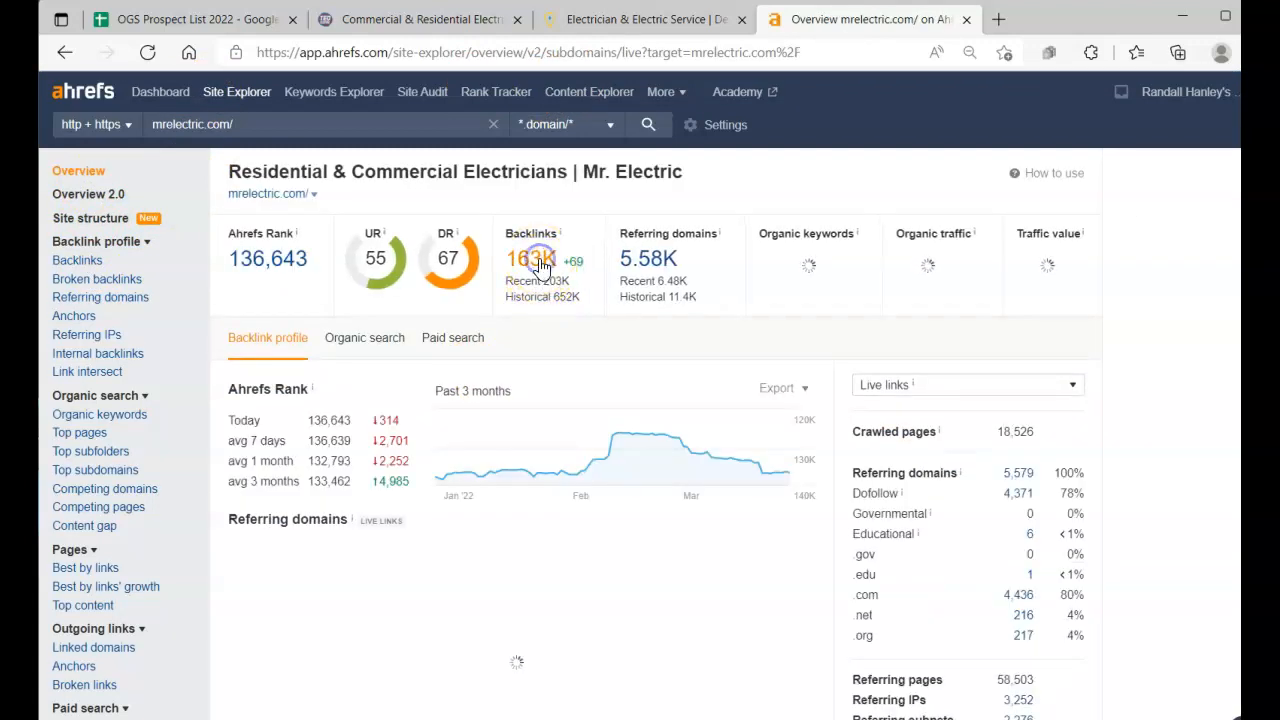
pyautogui.click(540, 265)
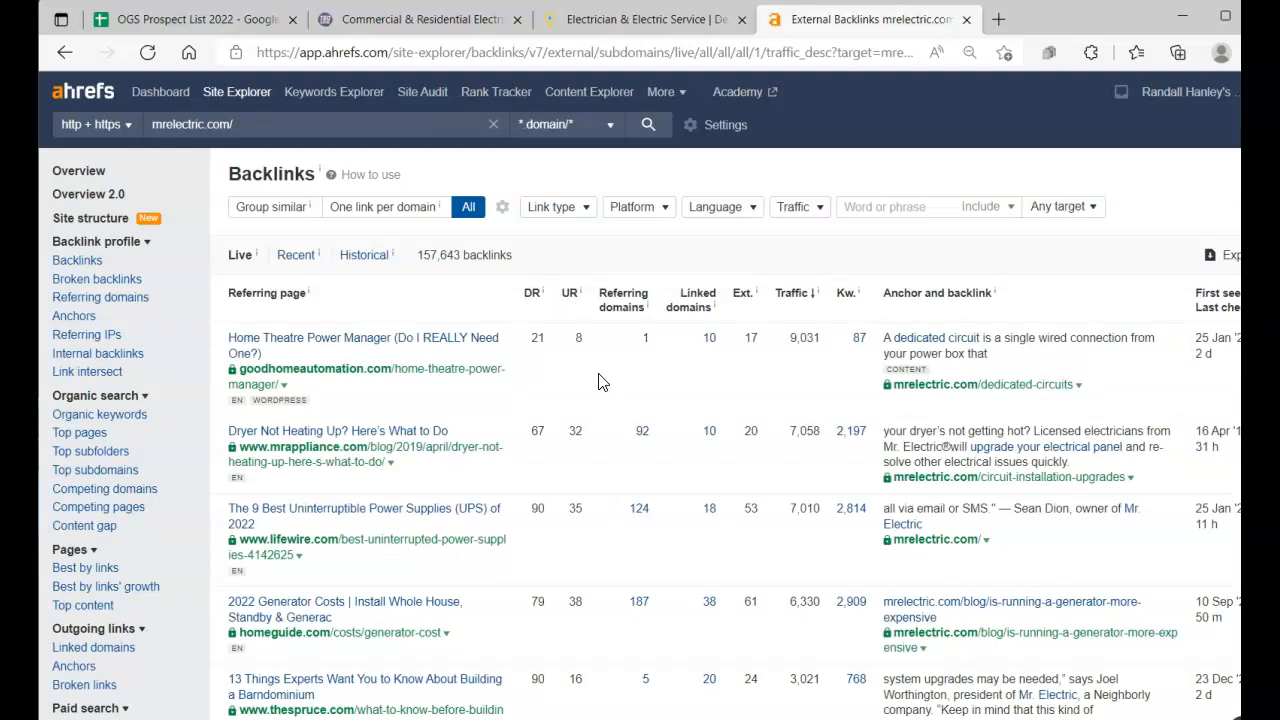
pyautogui.scroll(-2, 506, 594)
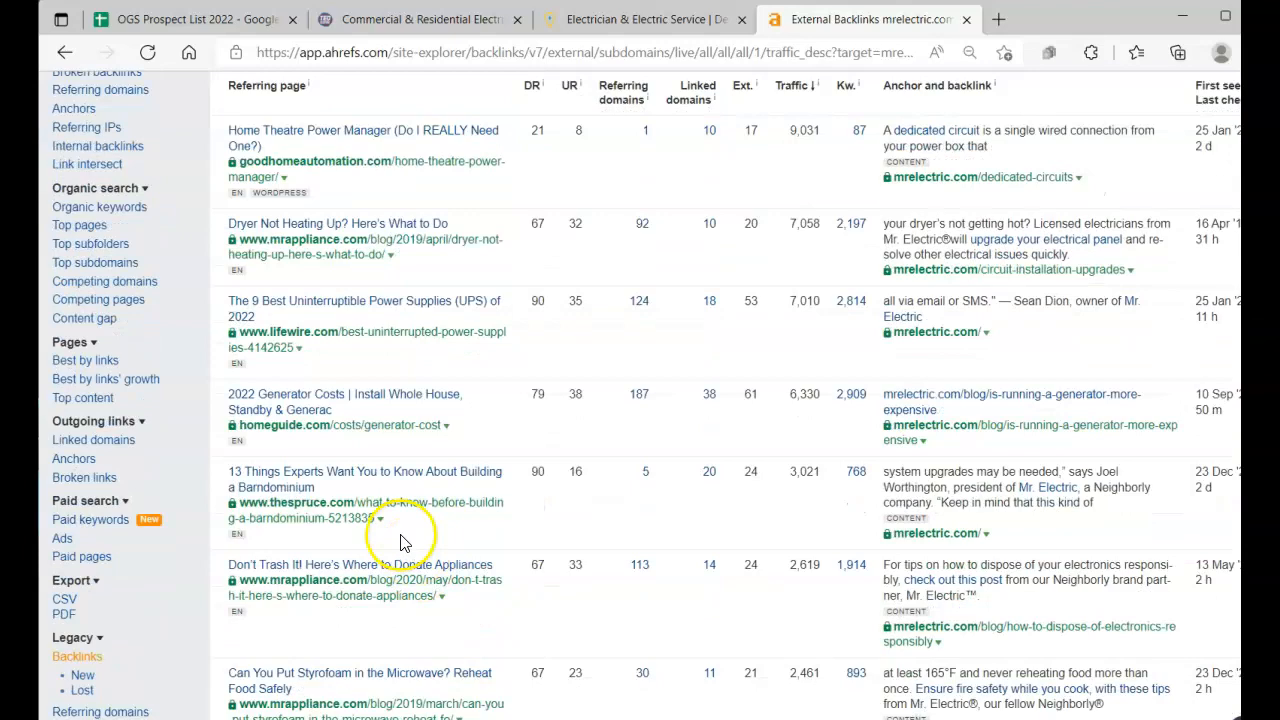
pyautogui.scroll(-1, 388, 528)
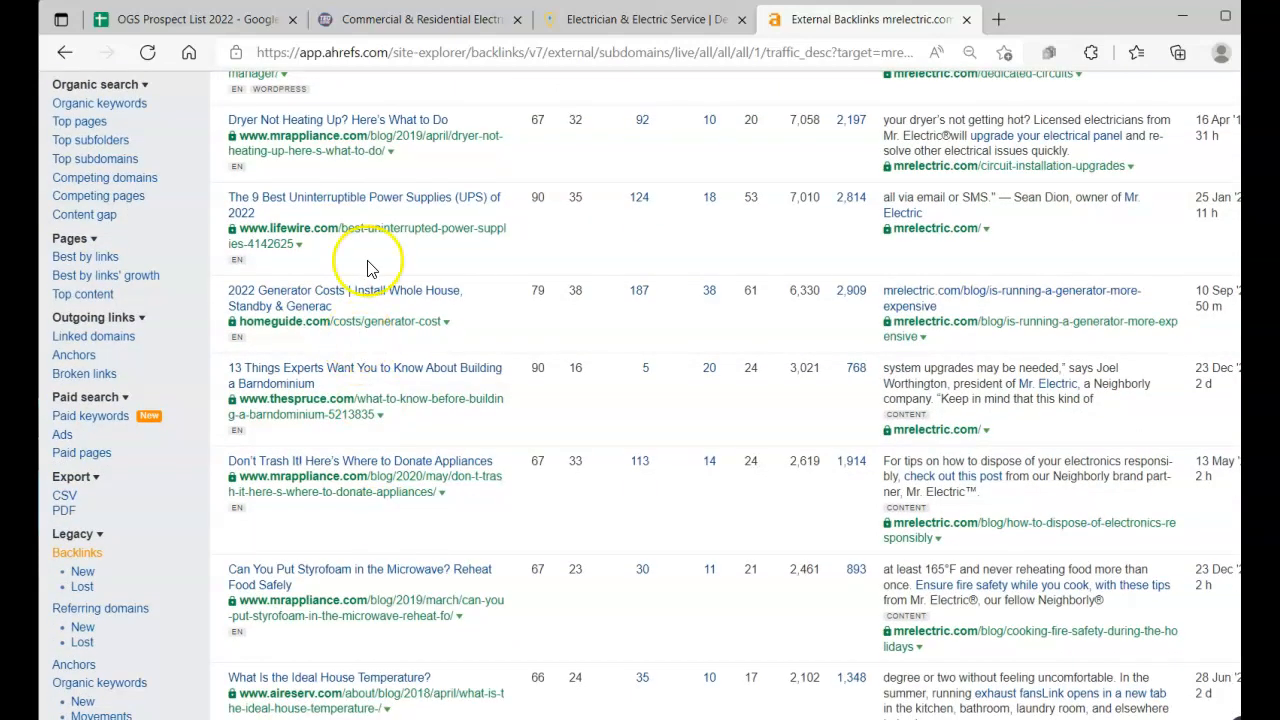
pyautogui.scroll(1, 372, 275)
pyautogui.scroll(1, 350, 230)
pyautogui.scroll(-3, 349, 280)
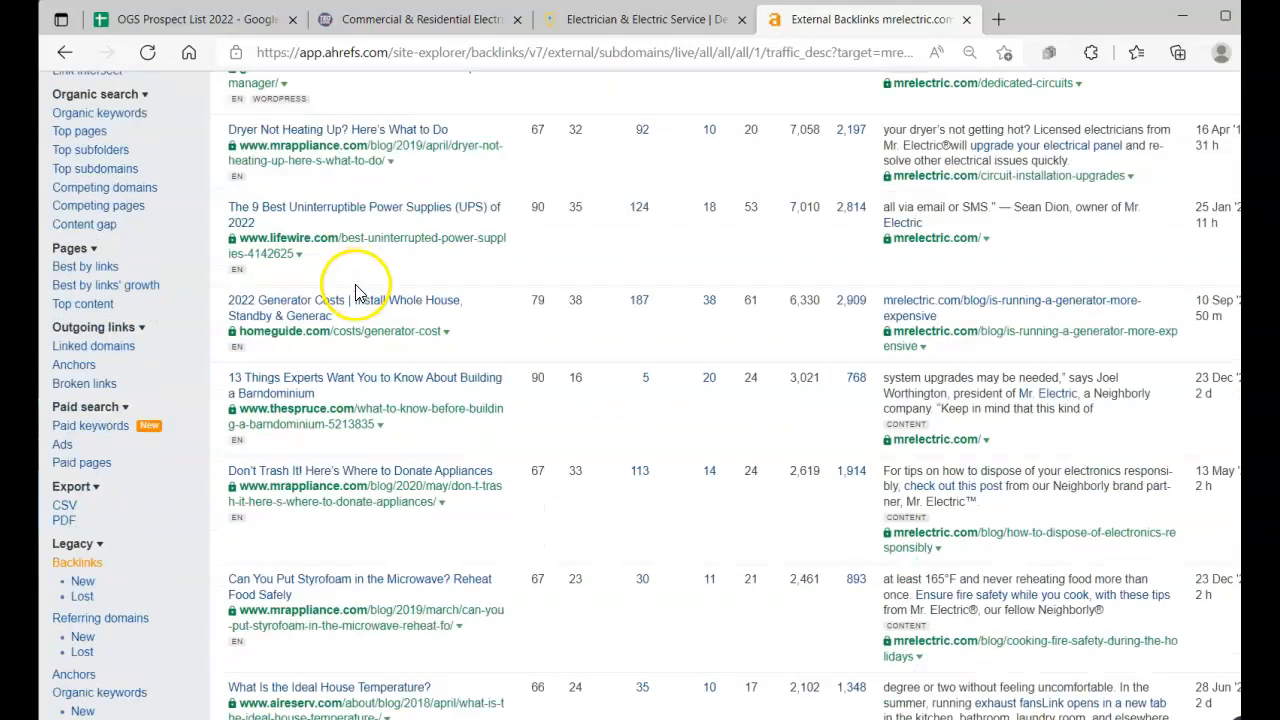
pyautogui.scroll(-3, 358, 333)
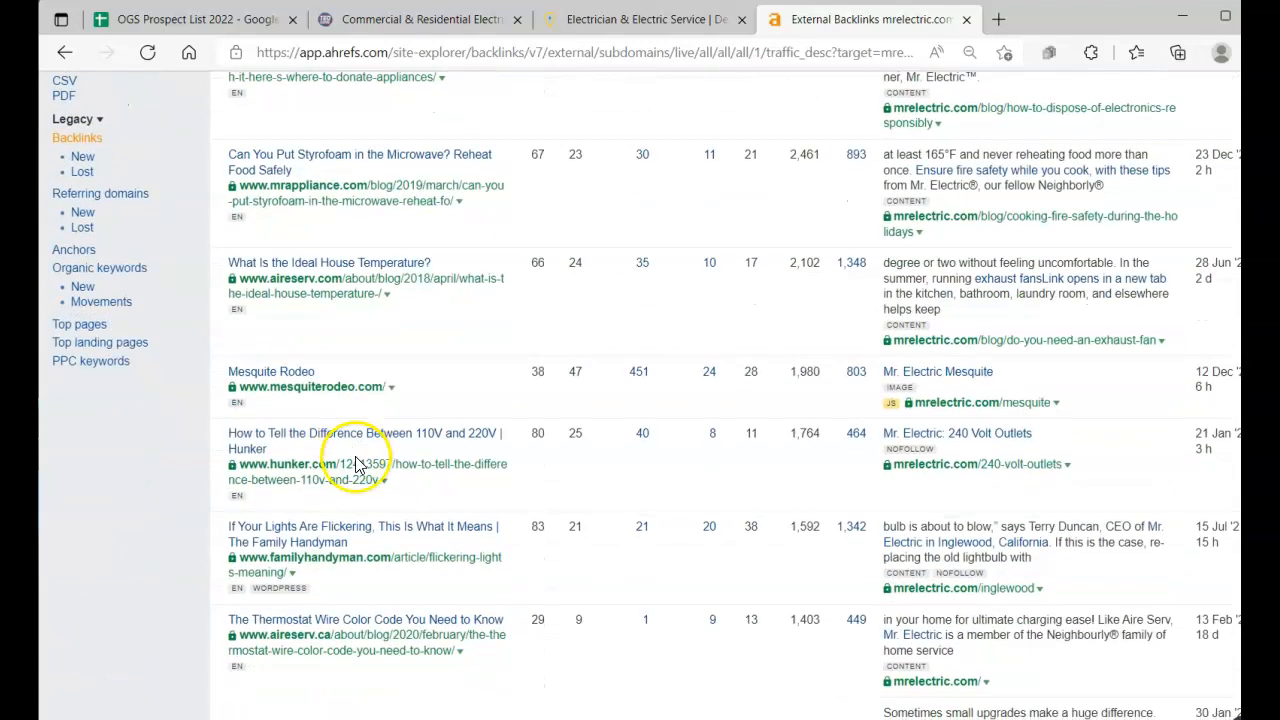
pyautogui.scroll(-1, 345, 482)
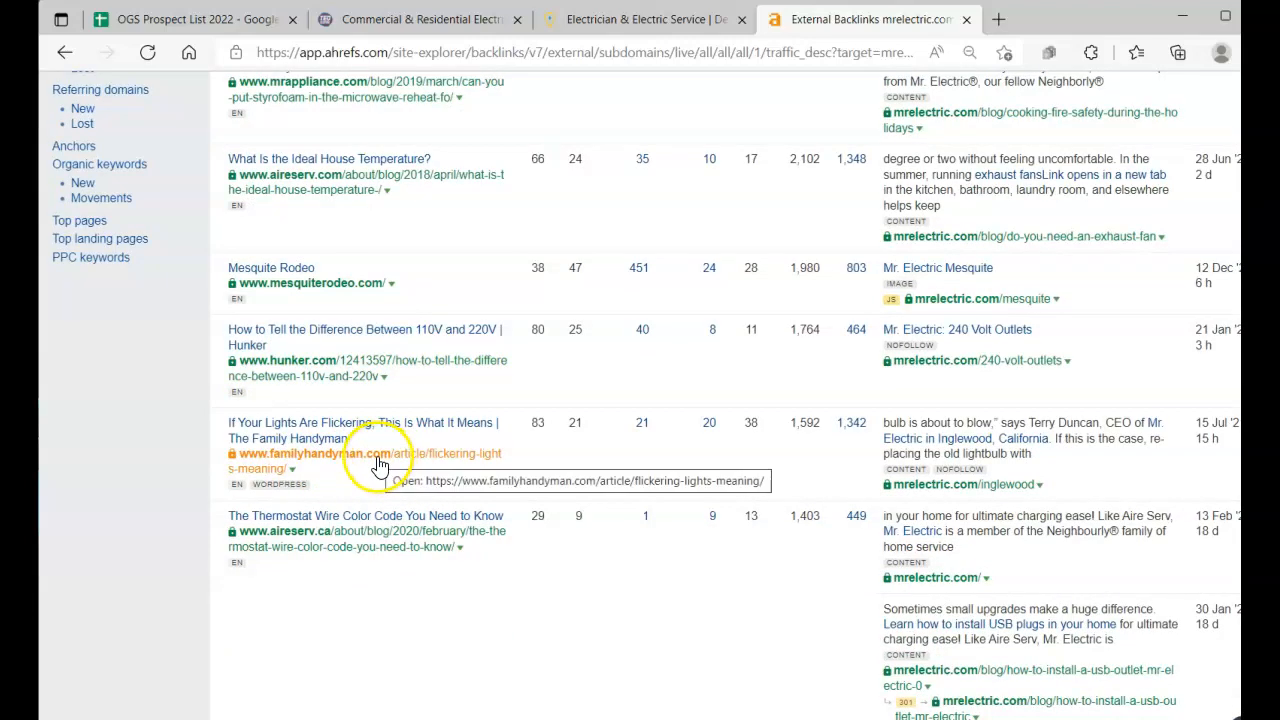
pyautogui.scroll(8, 380, 466)
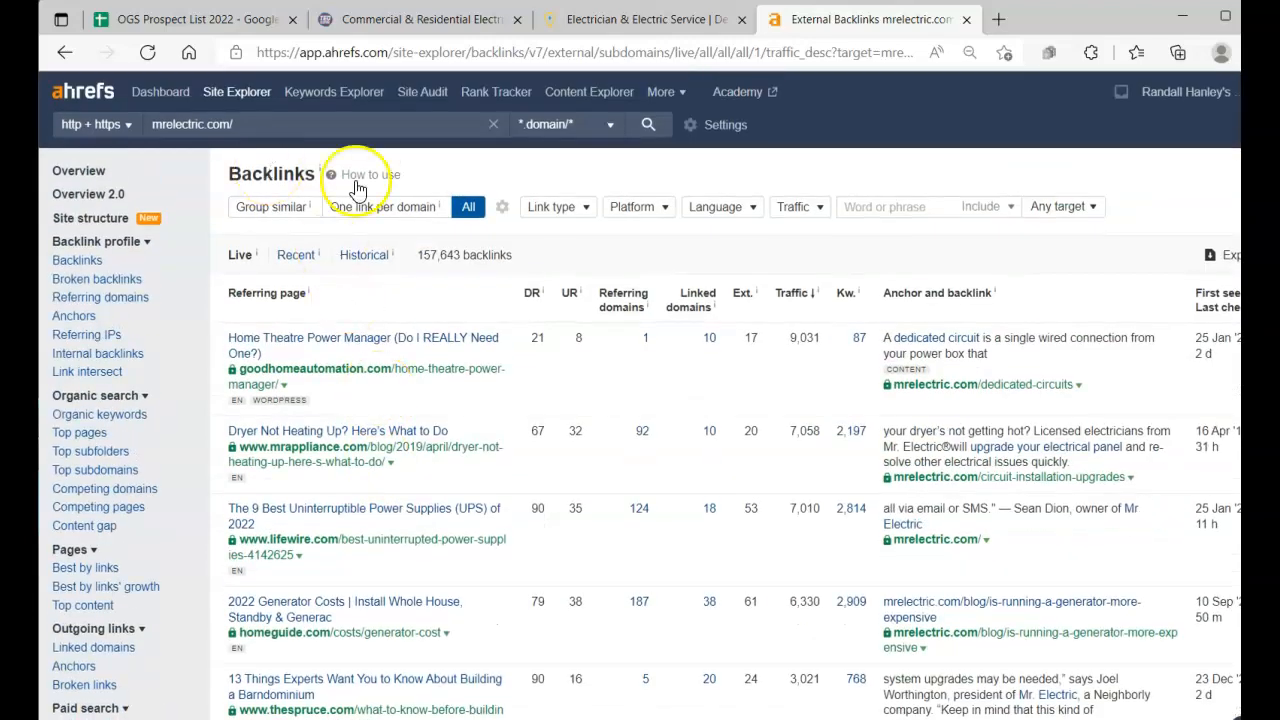
pyautogui.scroll(-2, 362, 597)
pyautogui.scroll(2, 362, 597)
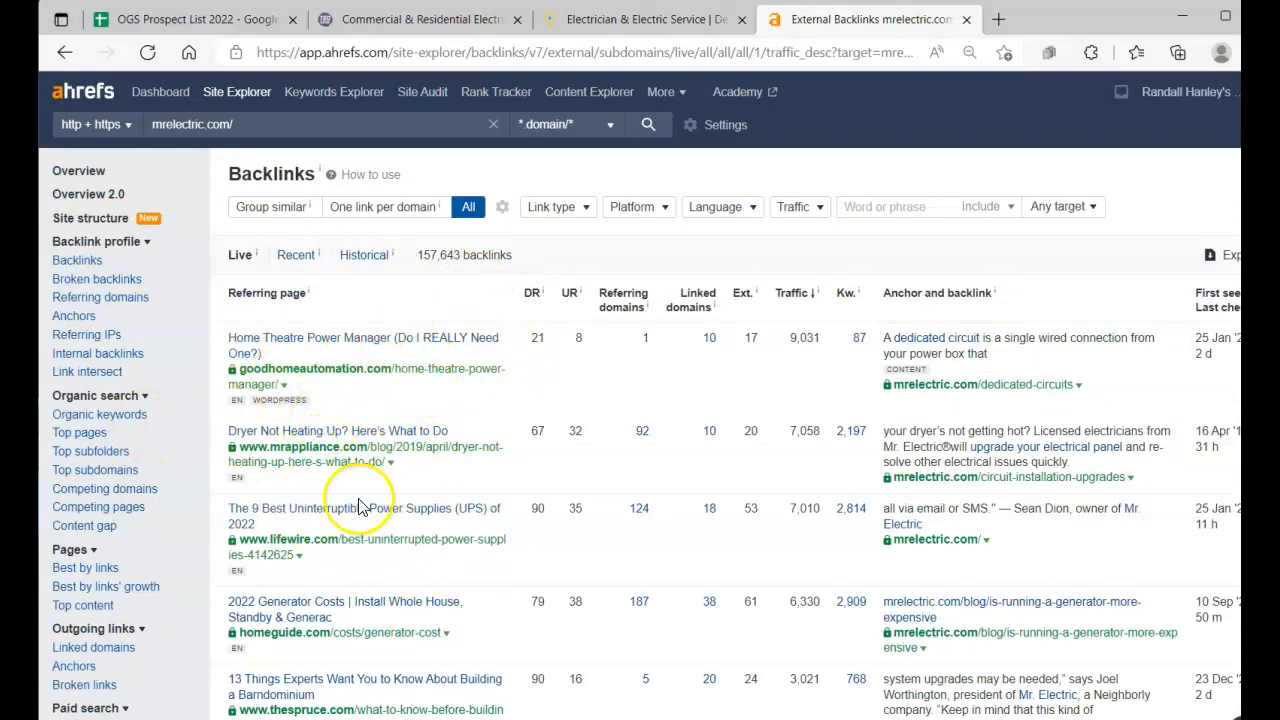
# Return to the Ted Electric homepage
pyautogui.click(420, 22)
pyautogui.click(285, 330)
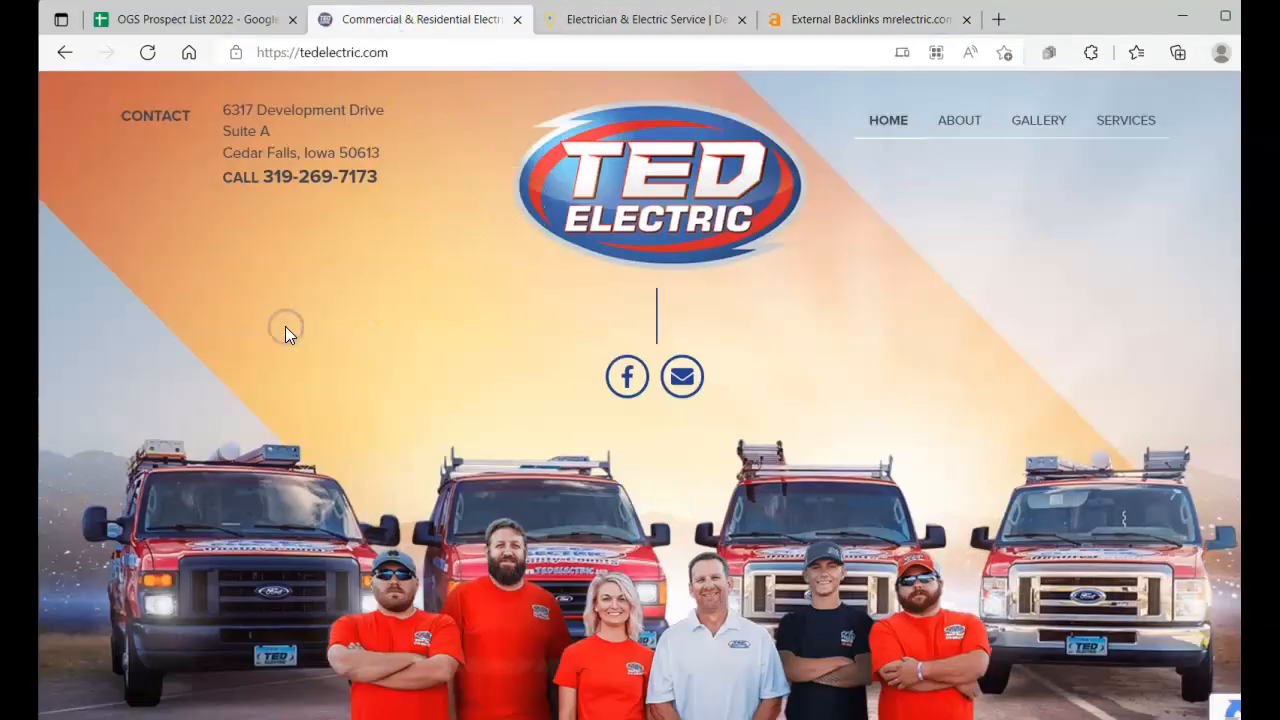